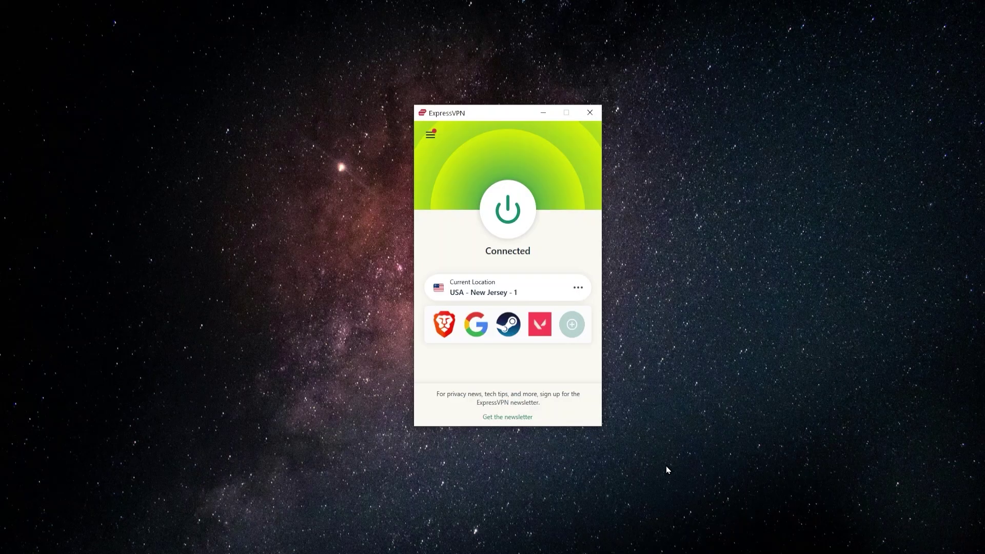
Step: From the ExpressVPN Manage your subscriptions page, open the Windows setup instructions in a new tab
mouse_move(543, 546)
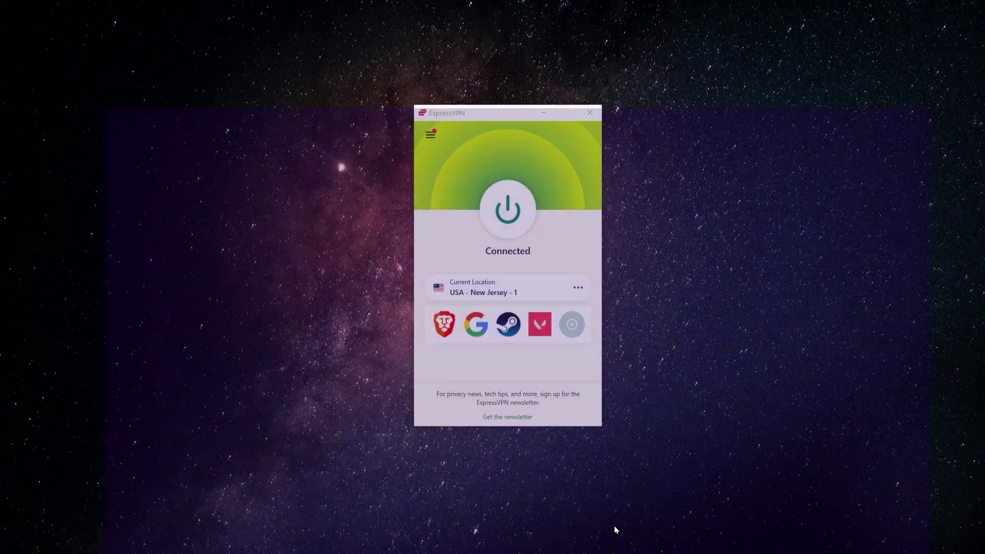
left_click(614, 525)
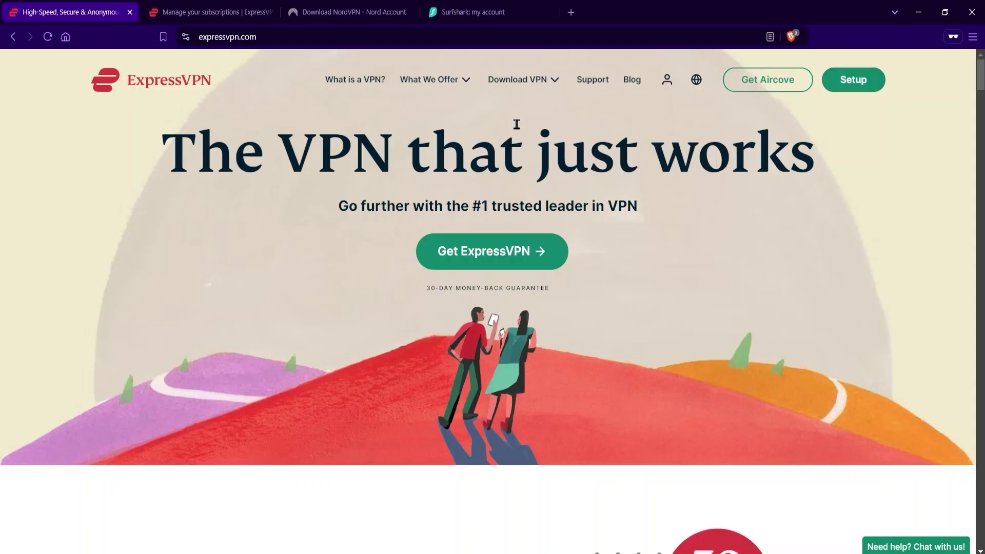
left_click(216, 6)
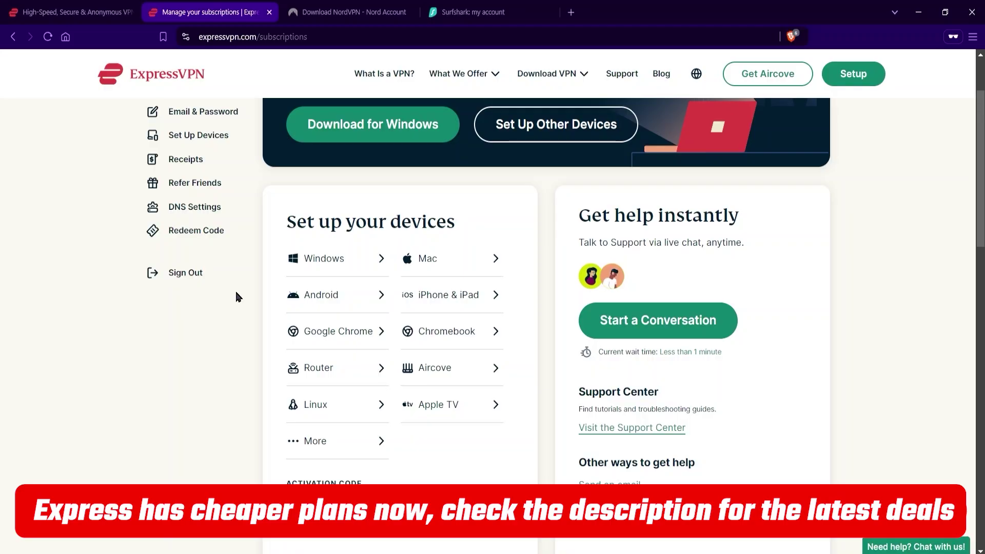
scroll(236, 296, "up", 3)
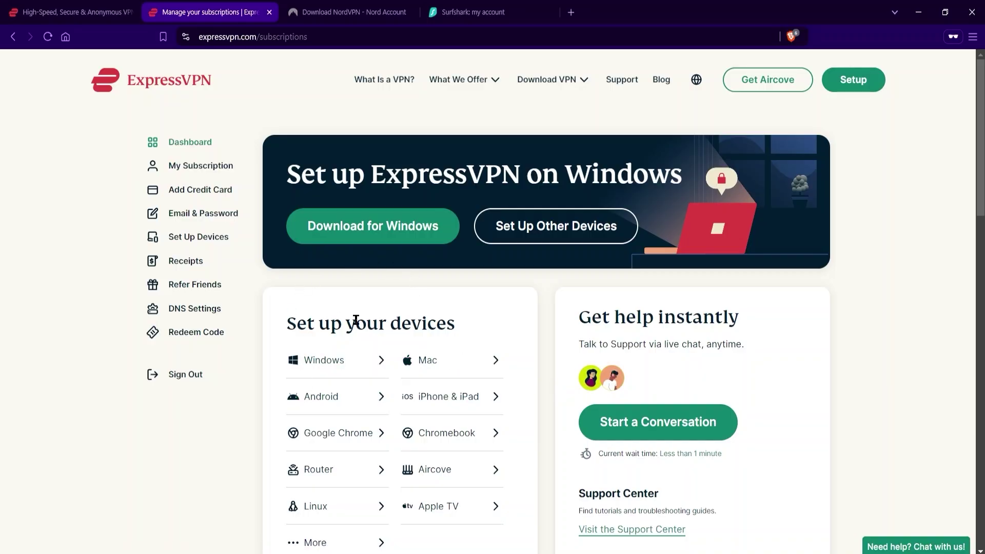
scroll(356, 323, "down", 3)
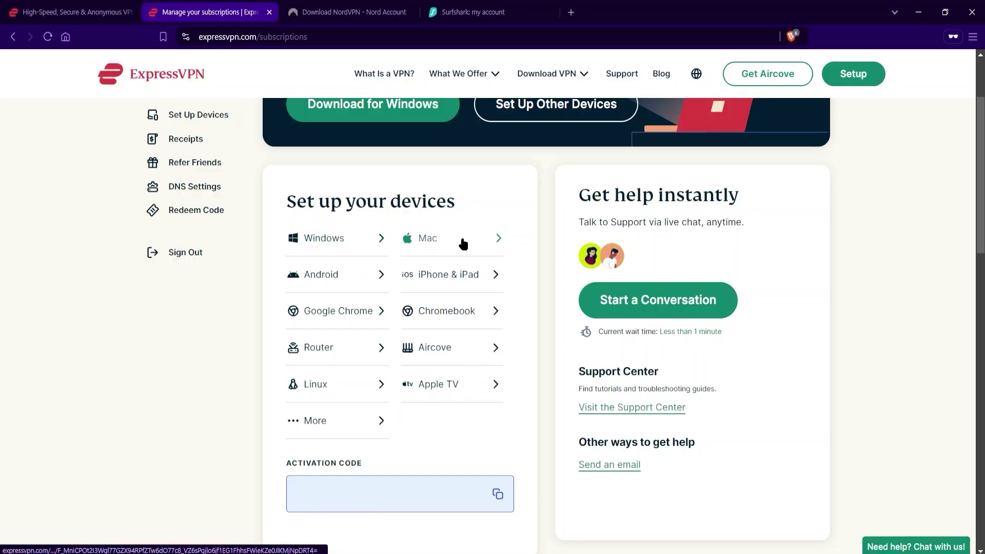
left_click(324, 239)
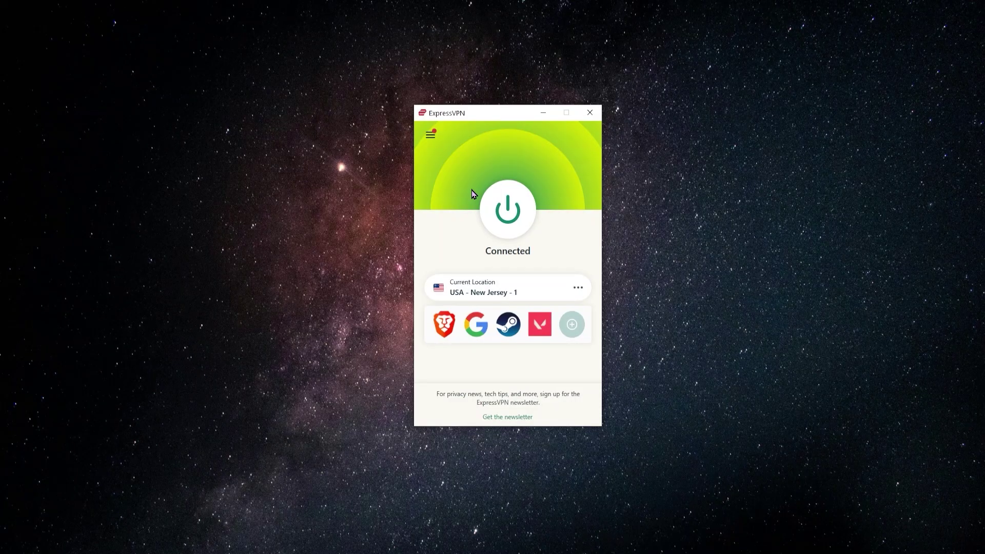
Step: Nudge the connected ExpressVPN window left, then view and close the VPN Locations list
left_click_drag(481, 118, 463, 127)
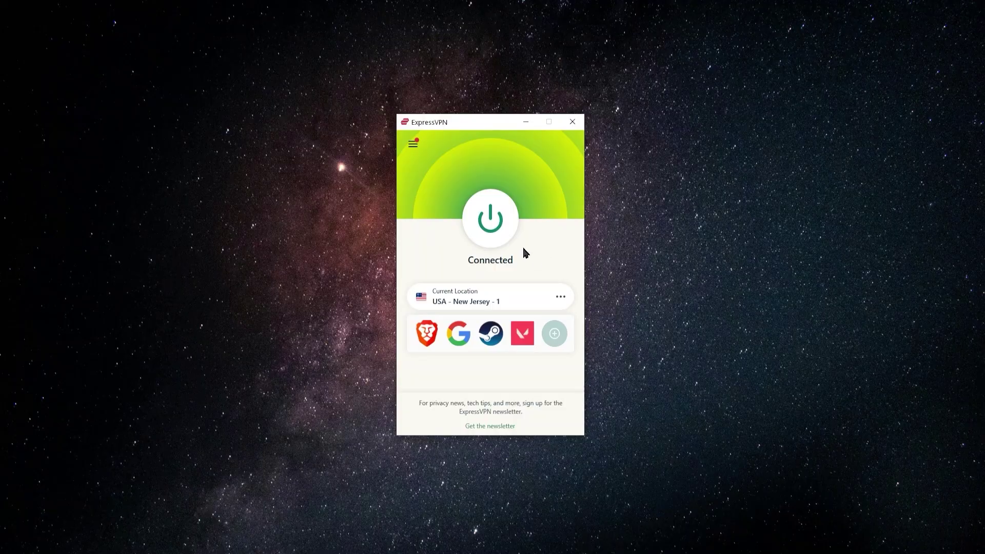
left_click(486, 298)
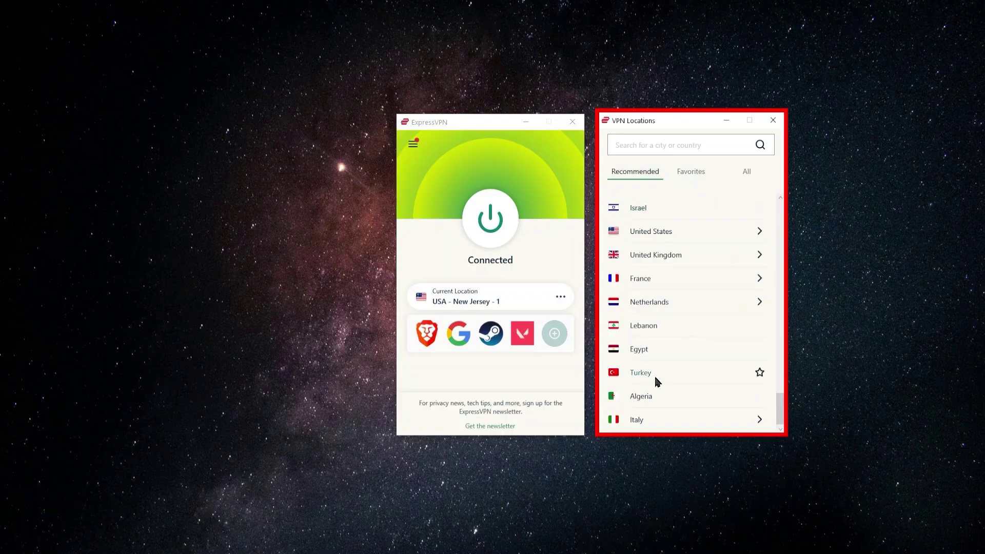
left_click(780, 123)
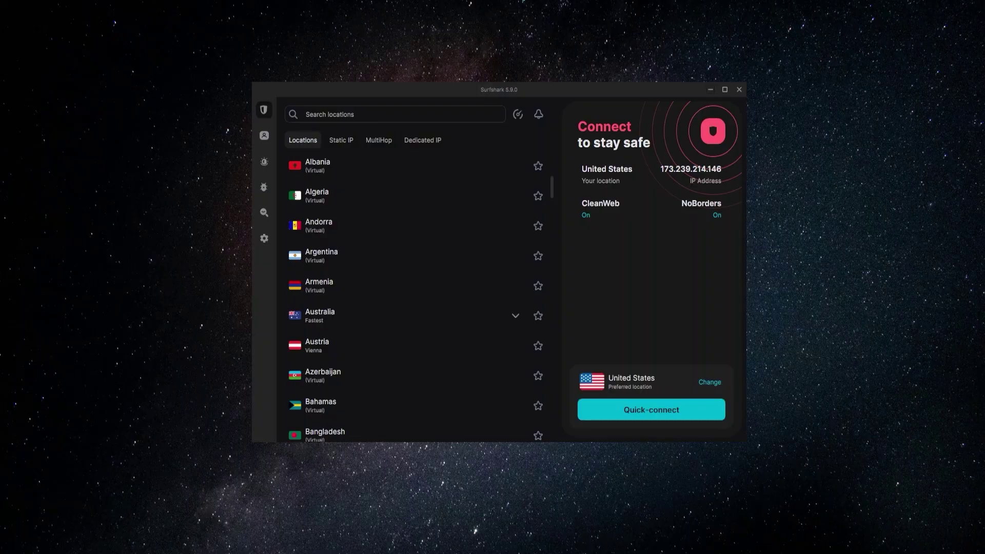
Step: Go to the Nord Account tab and reach the Downloads page via Home
left_click(584, 544)
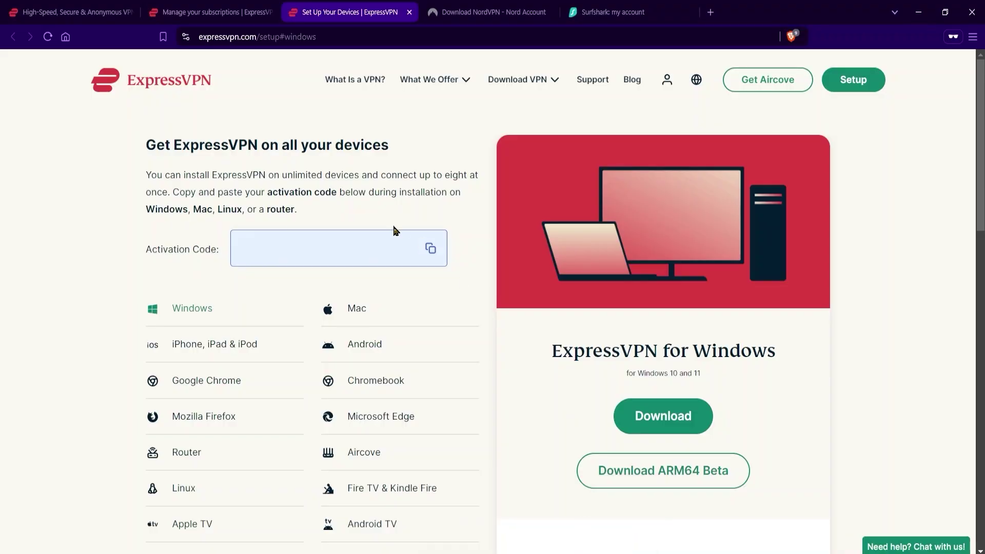
left_click(487, 12)
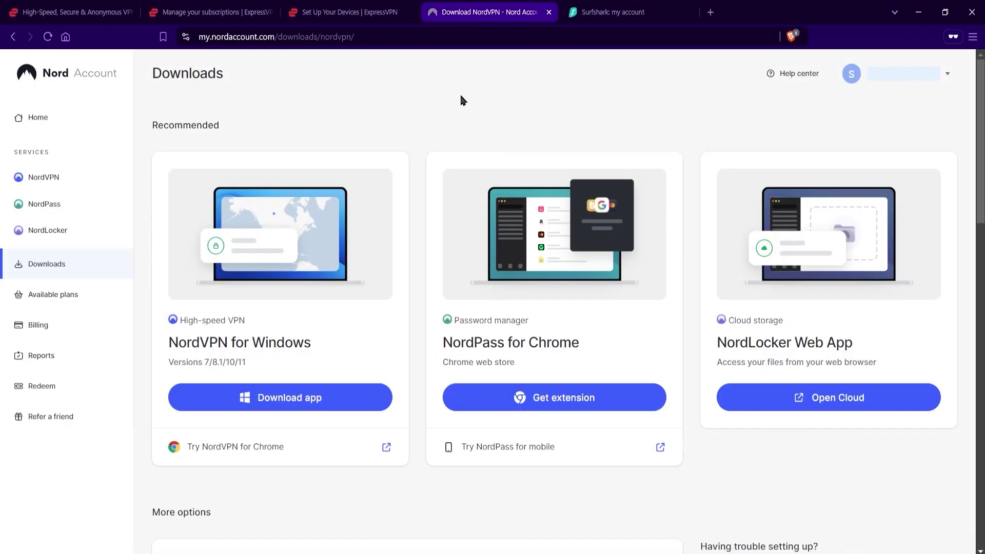
left_click(45, 115)
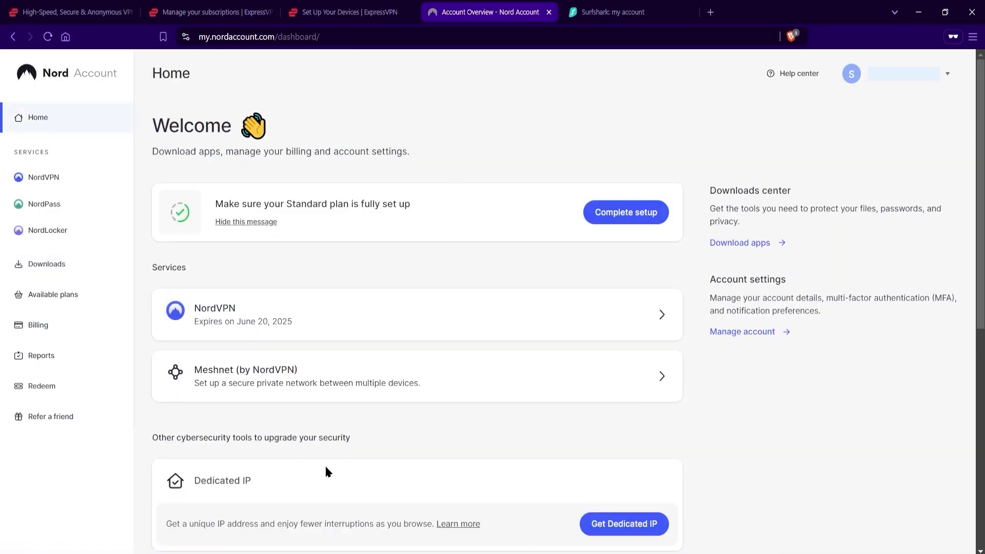
left_click(35, 271)
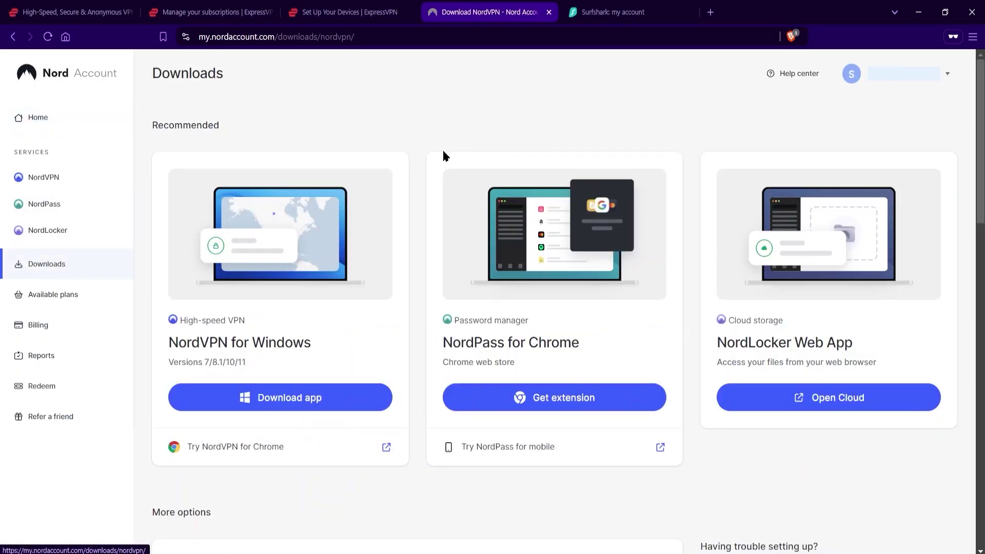
Step: Scroll through the NordVPN for Windows, NordPass and NordLocker downloads, then back to the top
scroll(420, 356, "down", 1)
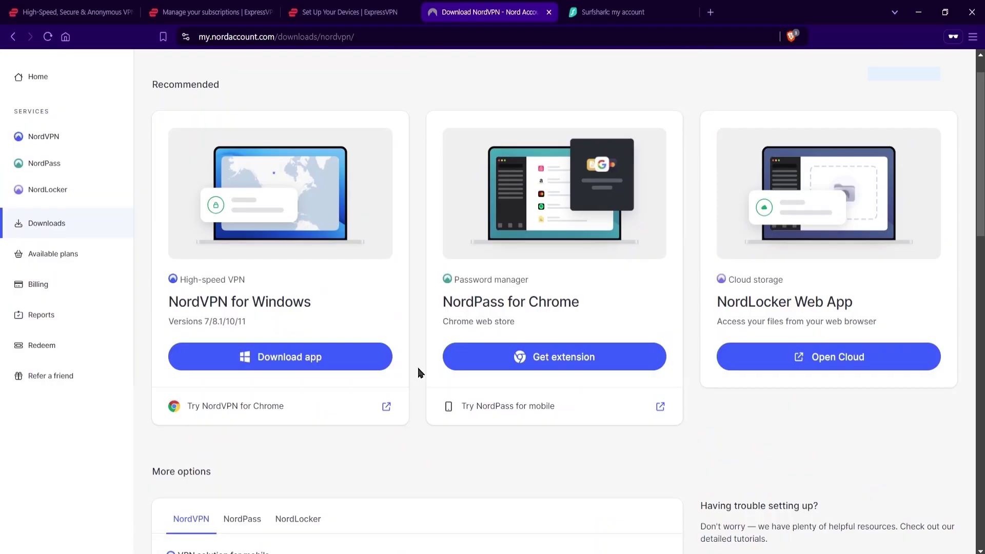
scroll(418, 367, "down", 3)
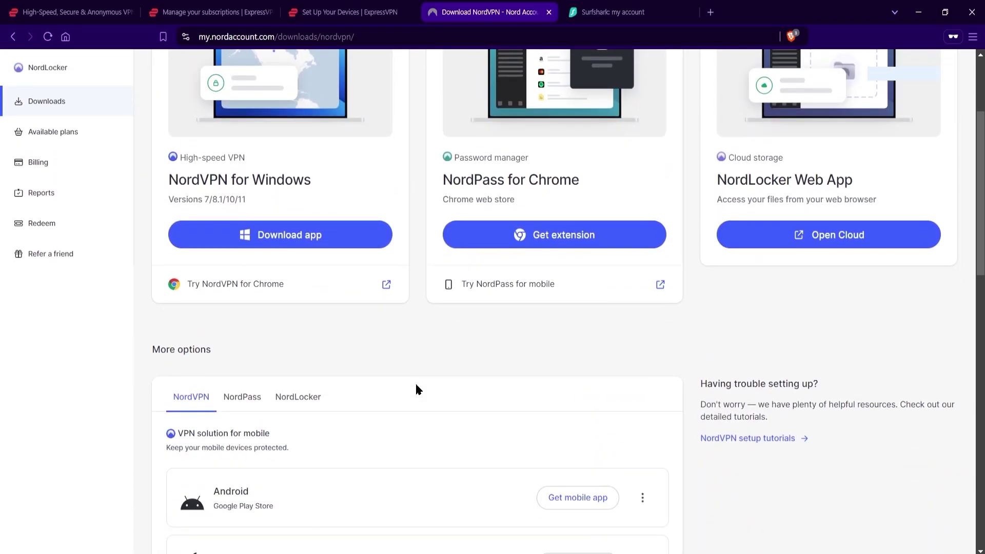
scroll(416, 385, "down", 3)
scroll(468, 347, "down", 6)
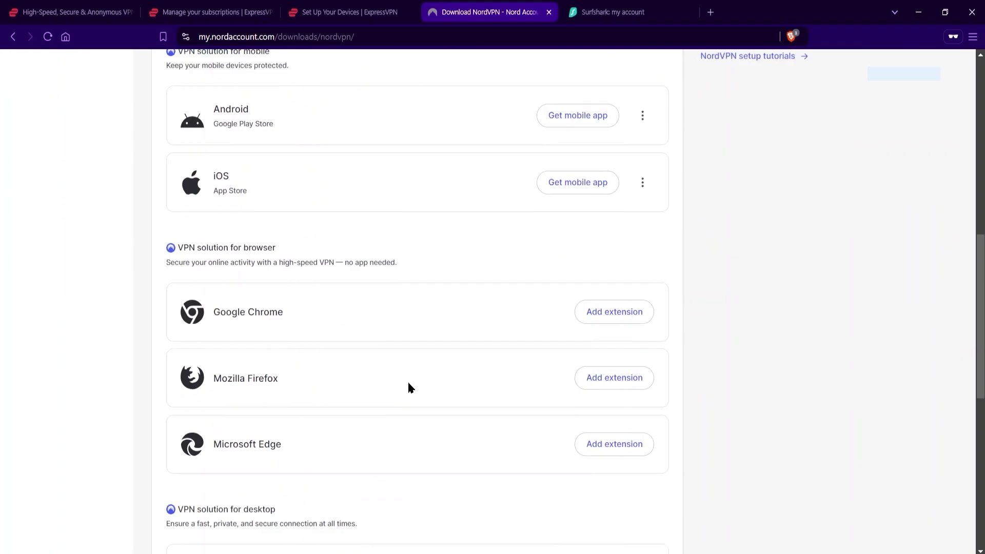
scroll(438, 286, "down", 4)
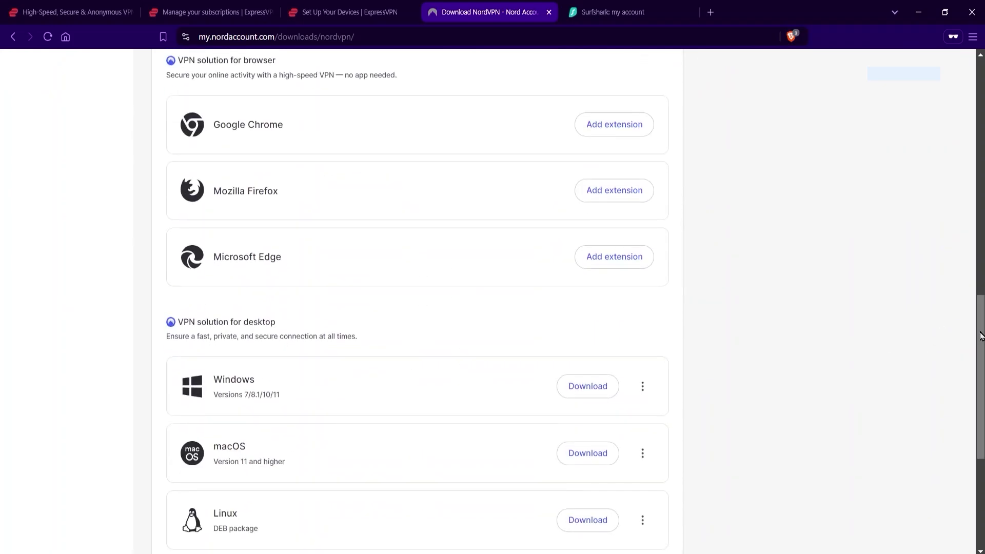
left_click_drag(981, 336, 980, 93)
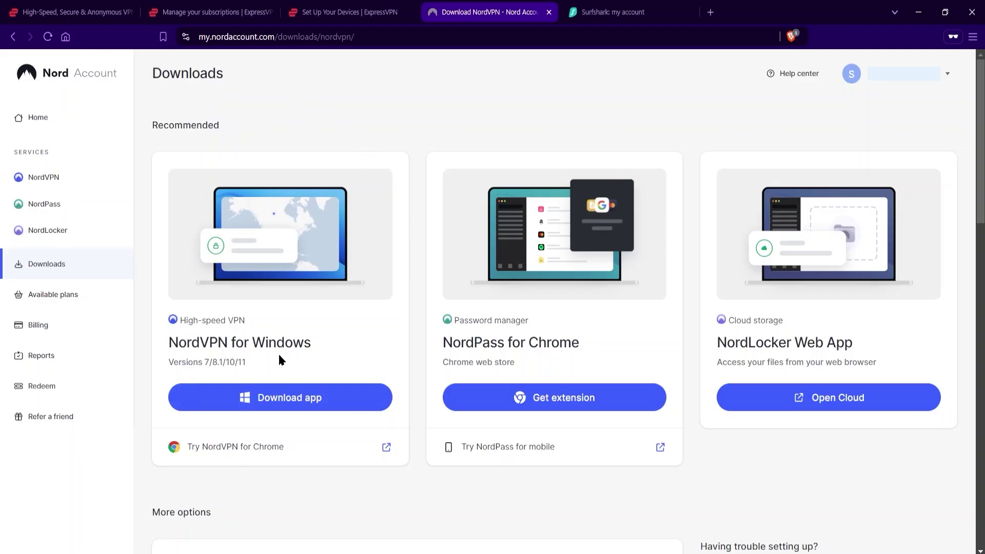
left_click(346, 12)
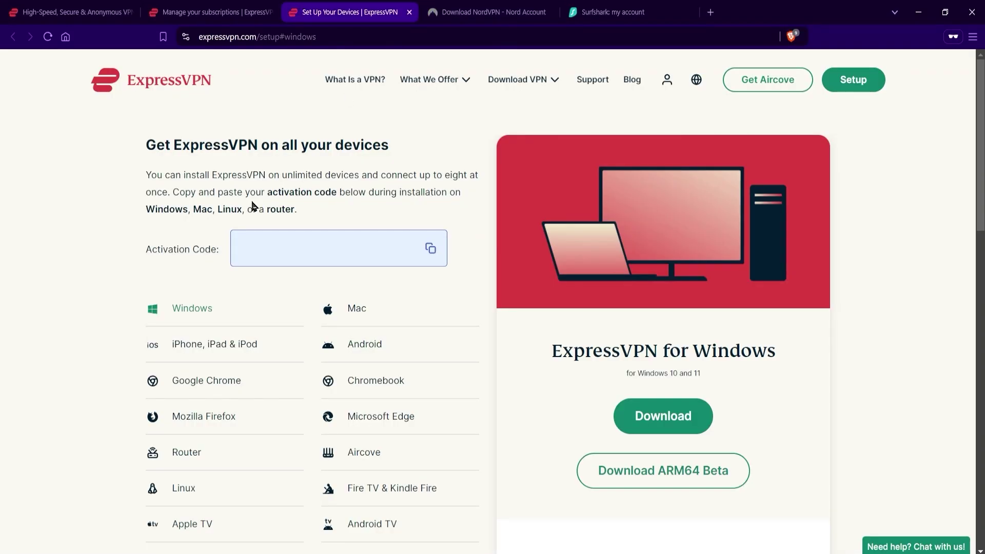
left_click(517, 9)
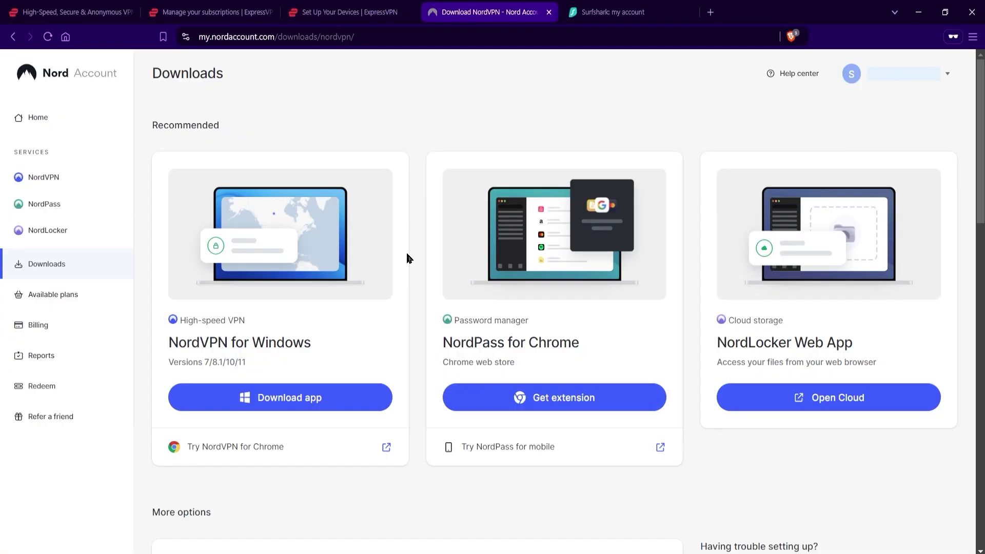
Step: Switch to the Surfshark account tab and scroll its Download apps page down and back up
left_click(603, 7)
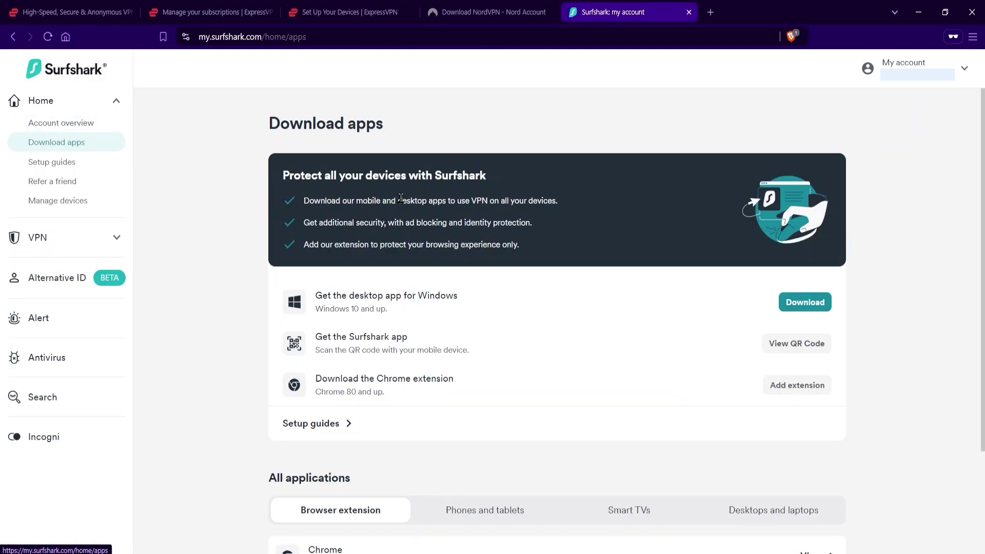
scroll(528, 396, "down", 3)
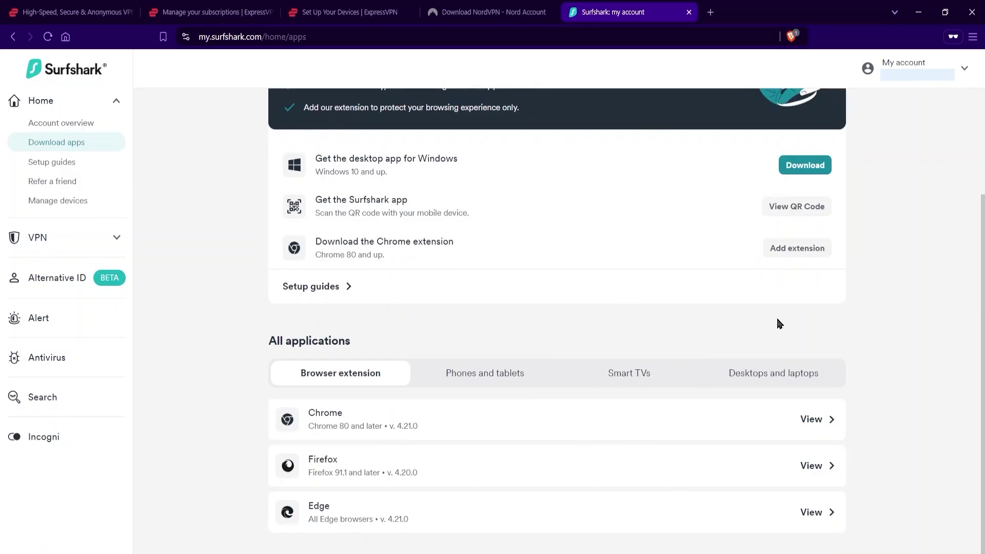
scroll(780, 323, "up", 3)
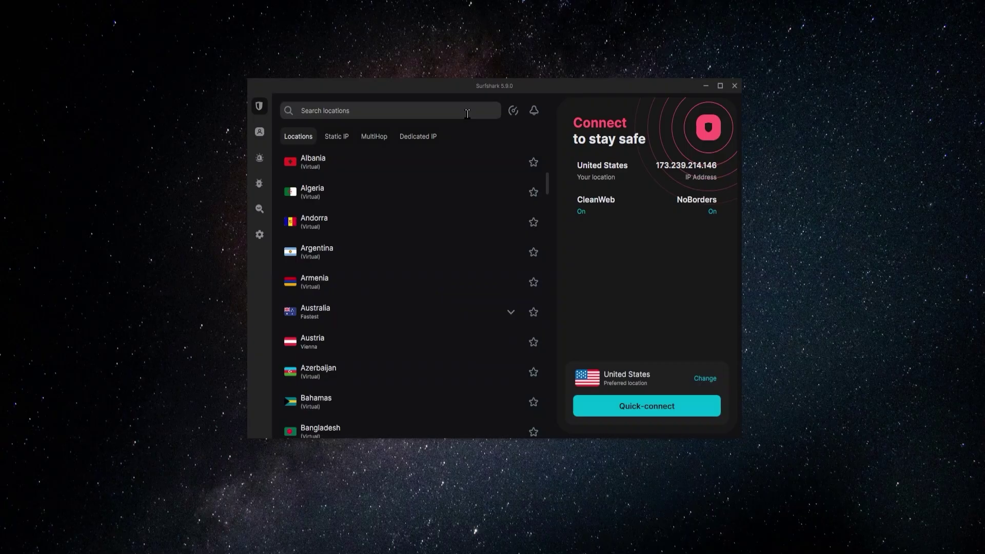
Step: Place Surfshark top-right and NordVPN top-left, with ExpressVPN in front over Surfshark's location list
left_click_drag(449, 89, 692, 24)
left_click_drag(407, 105, 155, 36)
left_click(409, 433)
left_click_drag(464, 119, 462, 184)
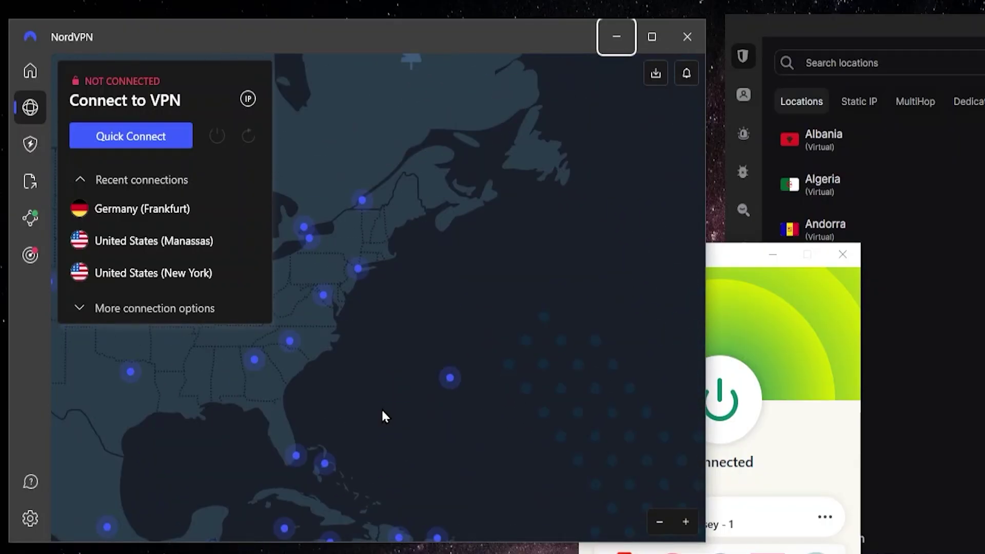
left_click_drag(491, 339, 521, 369)
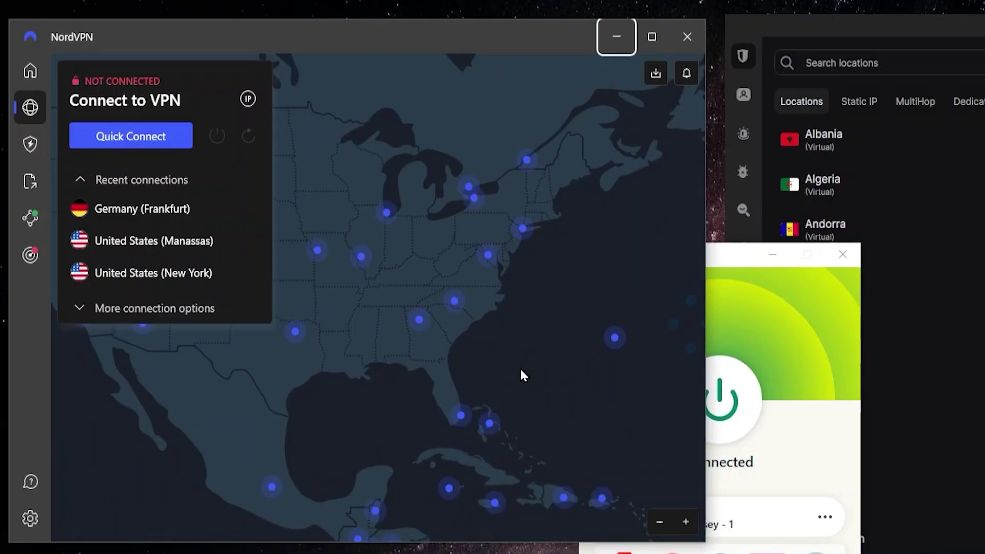
left_click(41, 141)
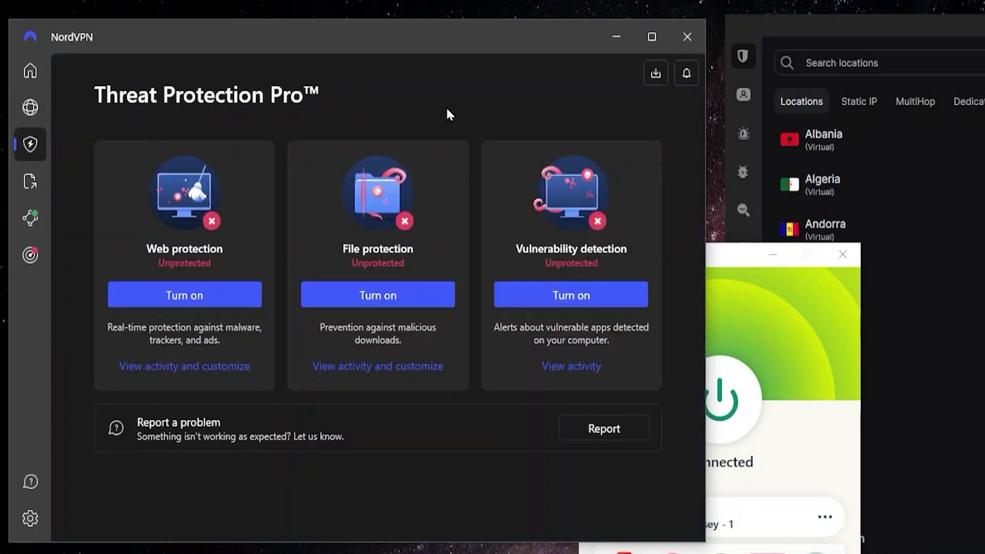
left_click(31, 189)
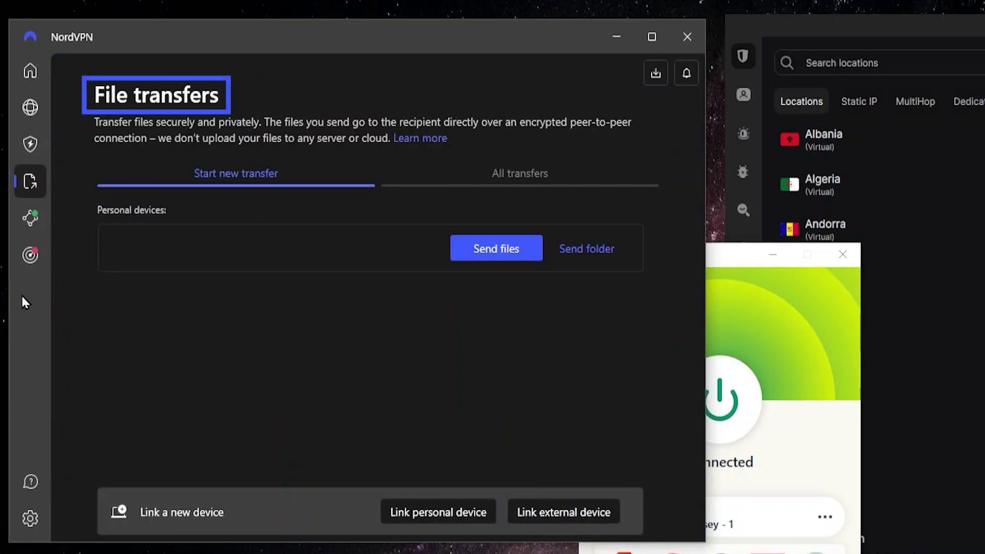
left_click(37, 116)
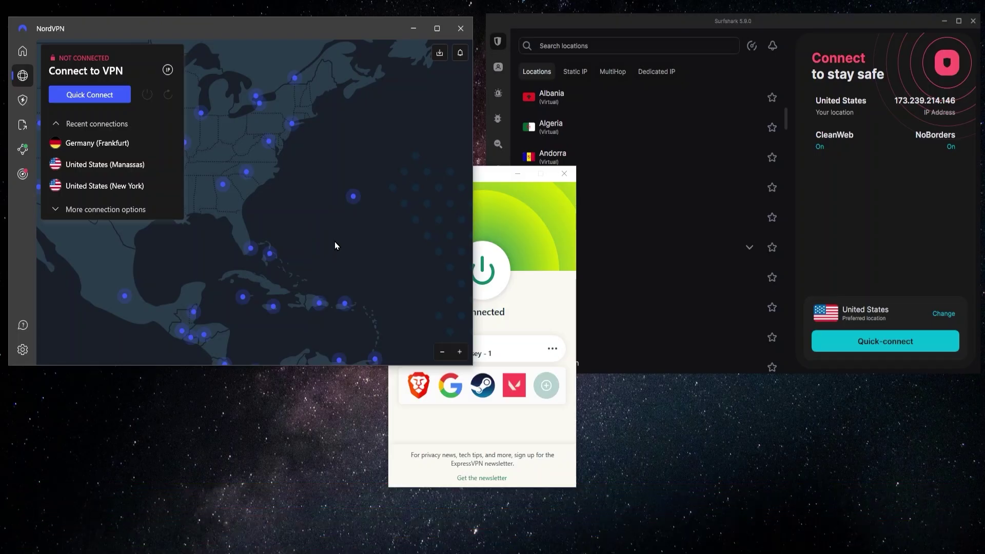
Step: Pan the NordVPN server map, then bring Surfshark and finally the connected ExpressVPN window forward
left_click_drag(313, 198, 271, 257)
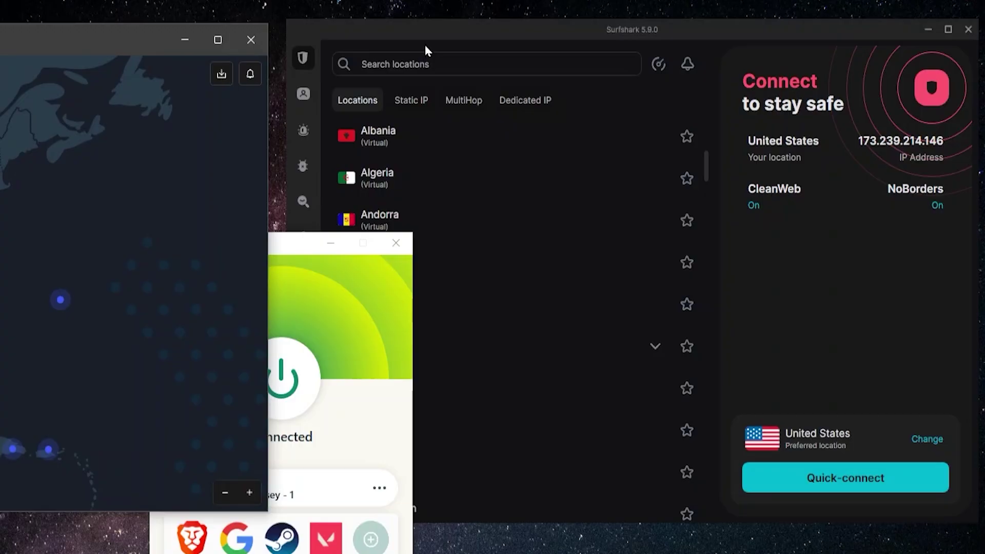
left_click(585, 28)
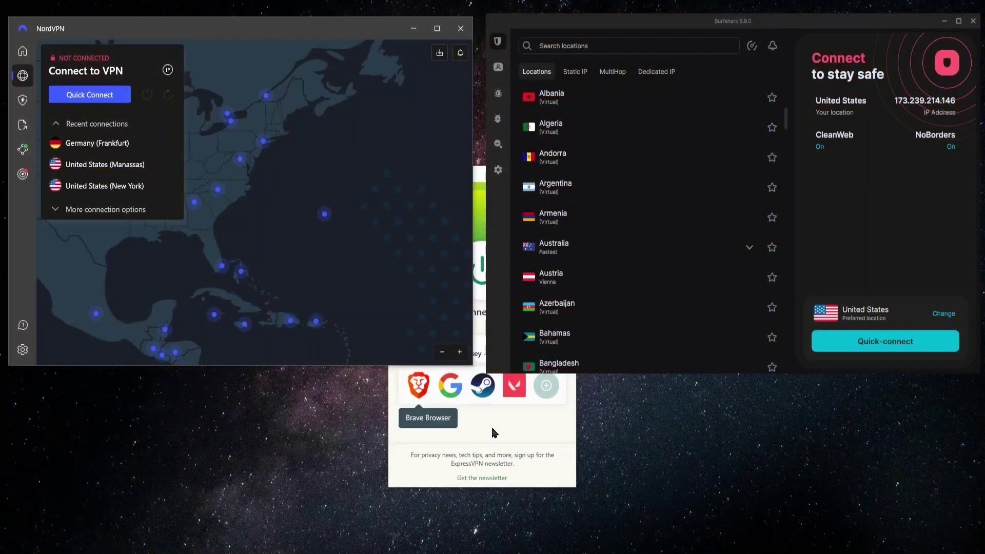
left_click(490, 428)
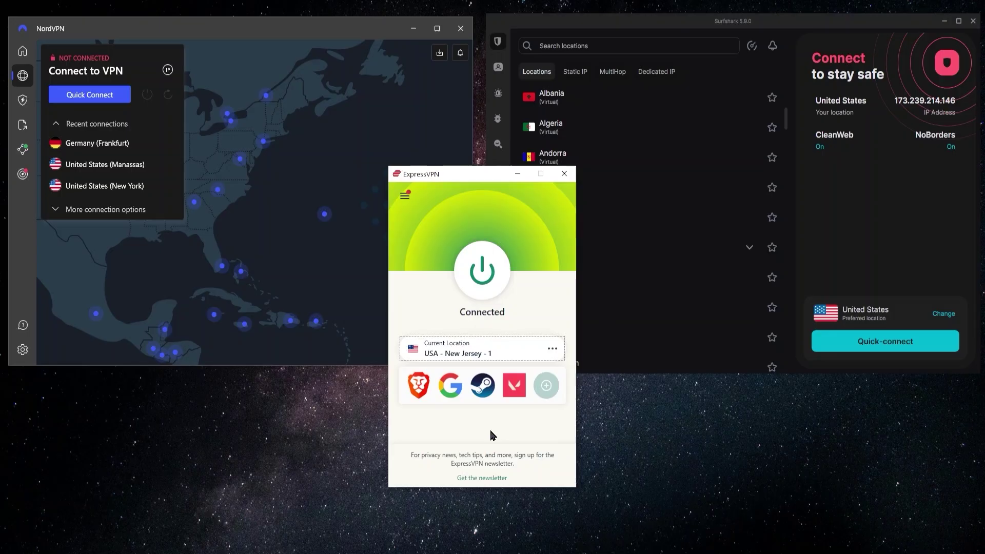